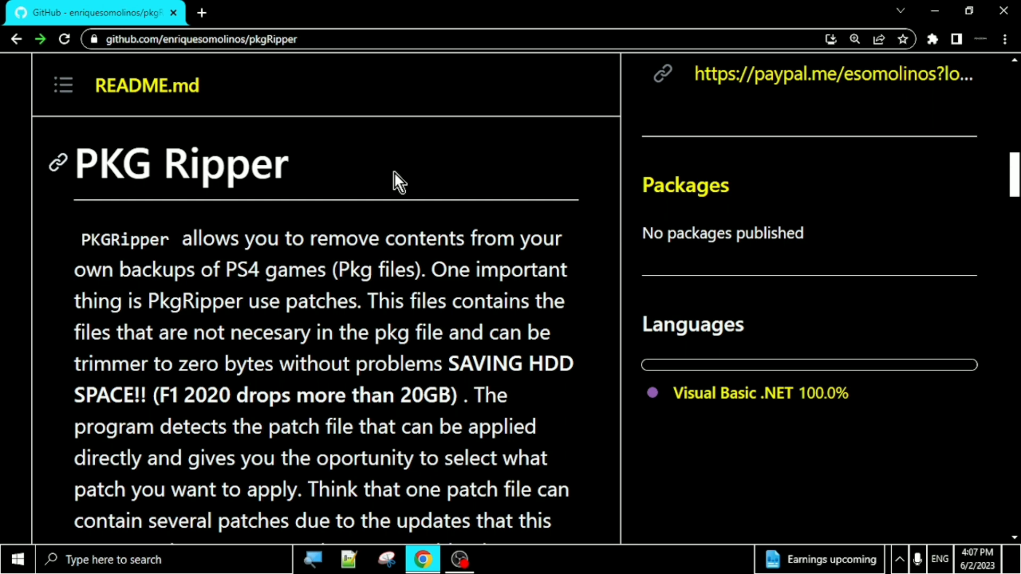
Read through the PKG Ripper README, including its usage section and the package sizes in the Current patches table
{"action": "scroll", "coordinate": [398, 181], "scroll_direction": "down", "scroll_amount": 10}
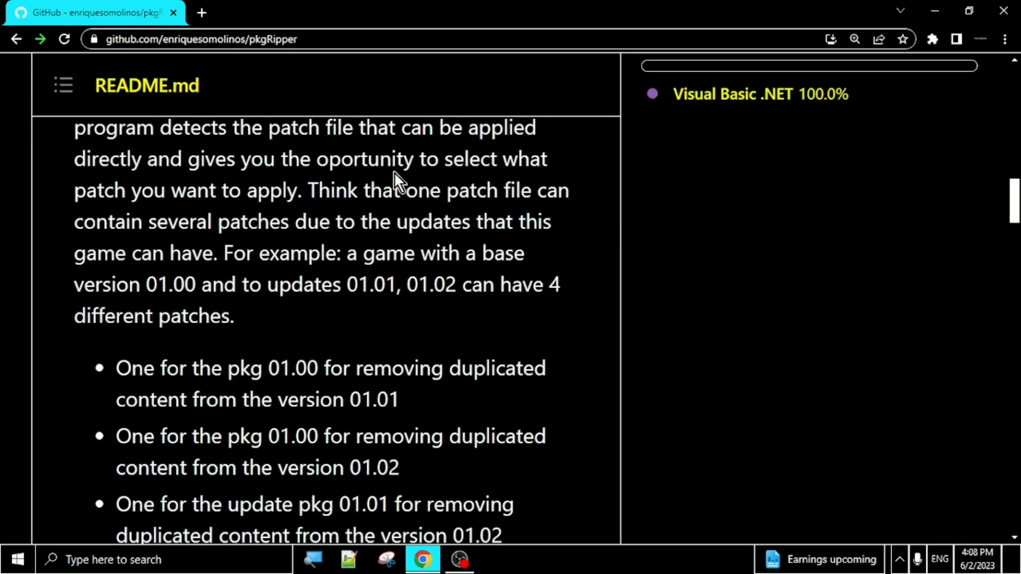
{"action": "scroll", "coordinate": [398, 180], "scroll_direction": "down", "scroll_amount": 3}
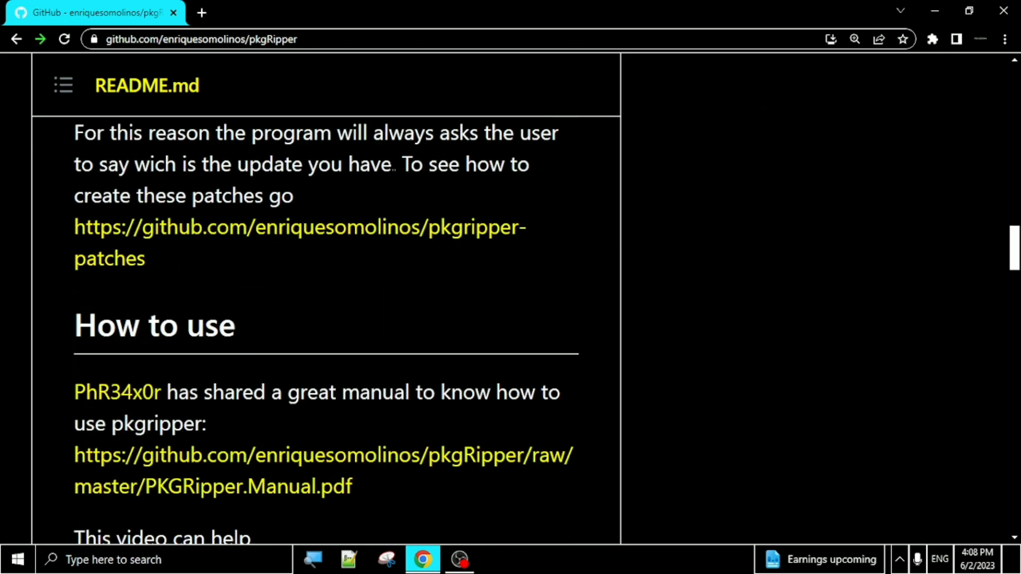
{"action": "scroll", "coordinate": [398, 184], "scroll_direction": "down", "scroll_amount": 3}
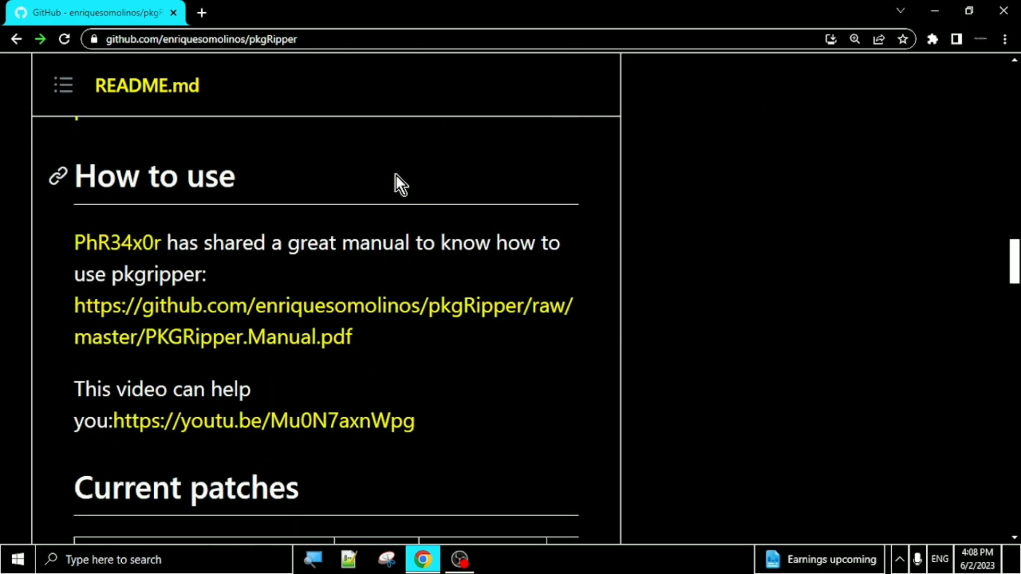
{"action": "scroll", "coordinate": [397, 176], "scroll_direction": "down", "scroll_amount": 7}
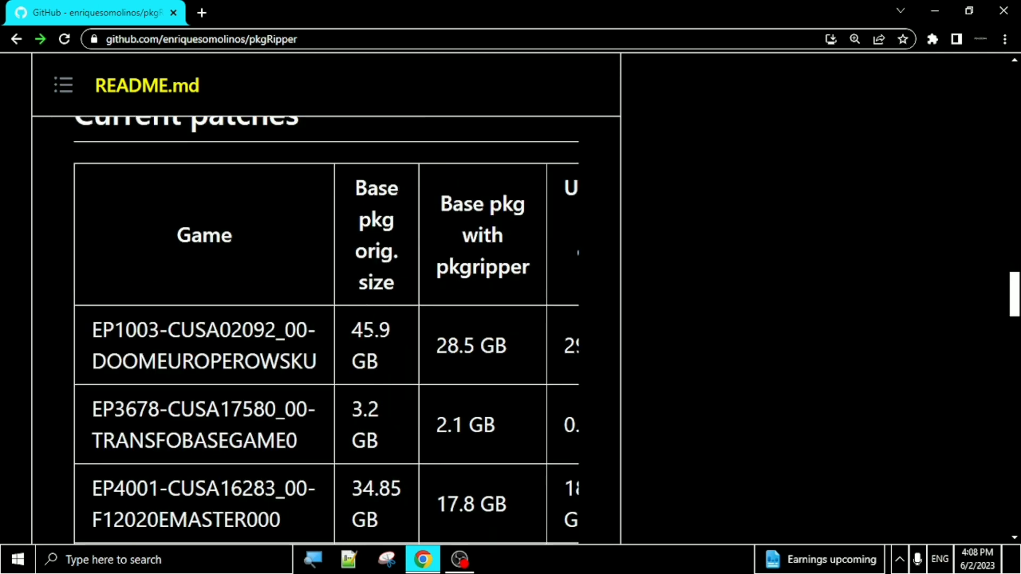
{"action": "left_click_drag", "start_coordinate": [435, 346], "coordinate": [468, 345]}
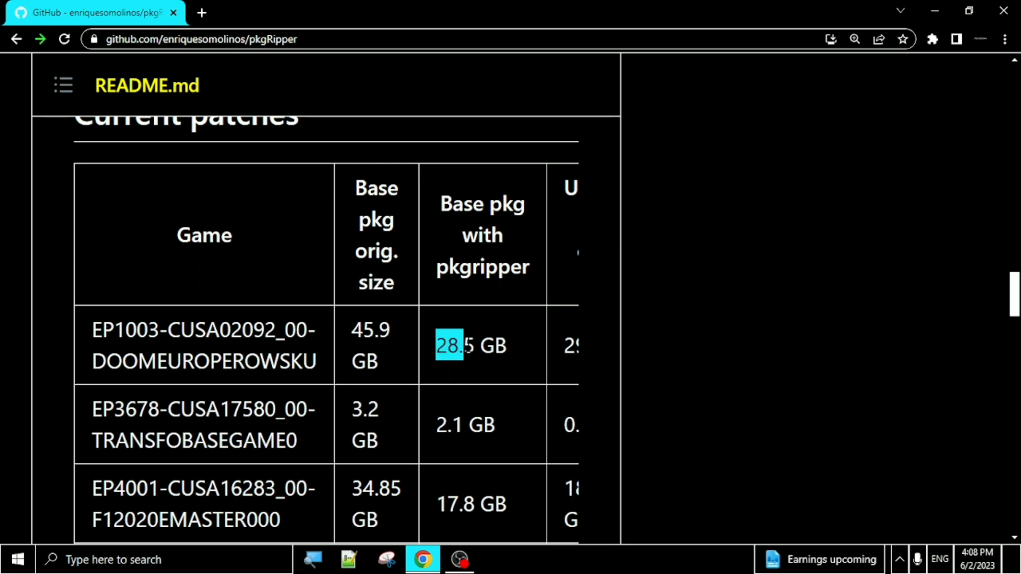
{"action": "left_click", "coordinate": [477, 371]}
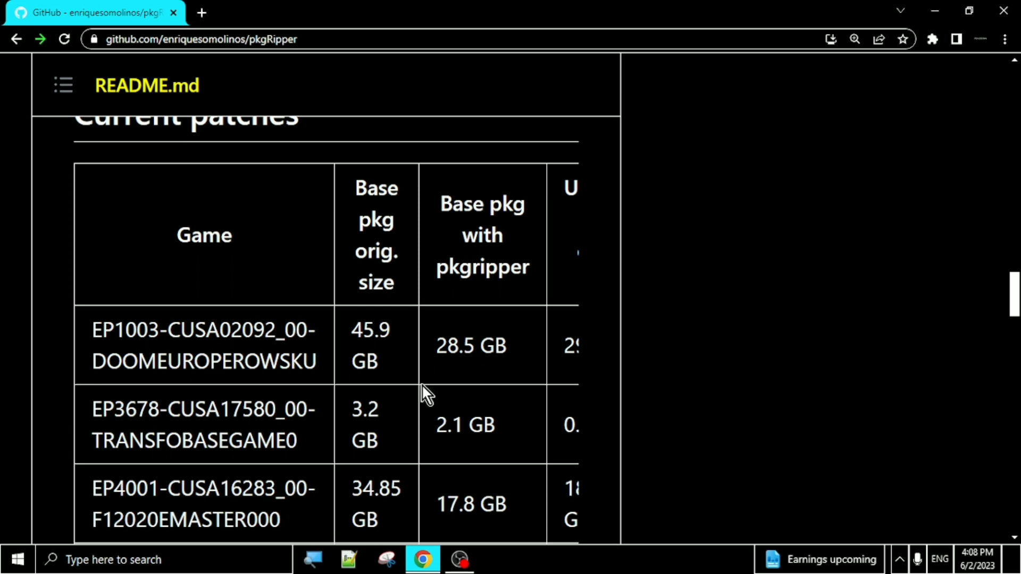
{"action": "scroll", "coordinate": [423, 387], "scroll_direction": "up", "scroll_amount": 1}
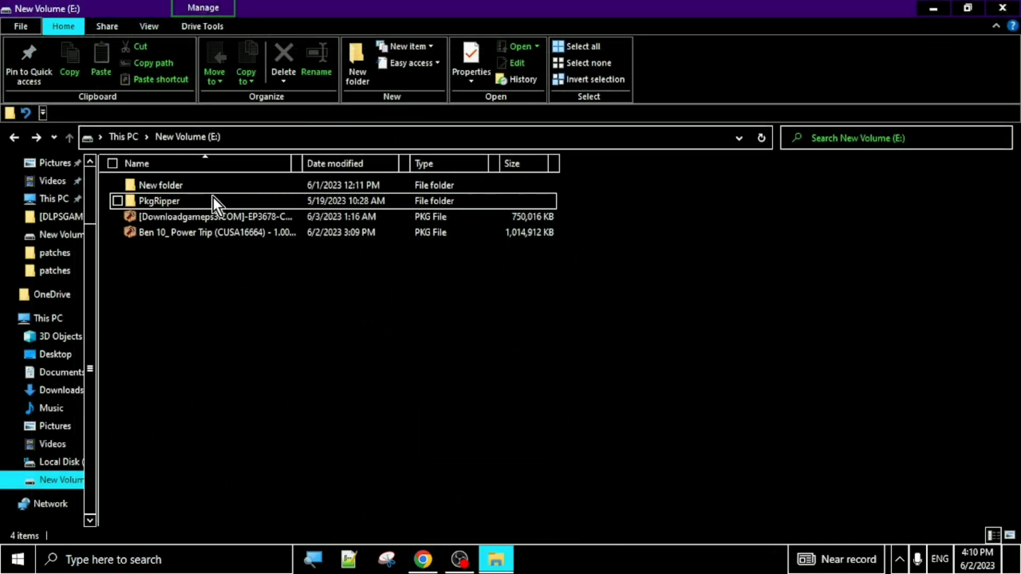
In File Explorer, launch PkgRipper.exe from the PkgRipper folder on New Volume (E:) and reach its main window
{"action": "left_click", "coordinate": [209, 221]}
{"action": "left_click", "coordinate": [201, 252]}
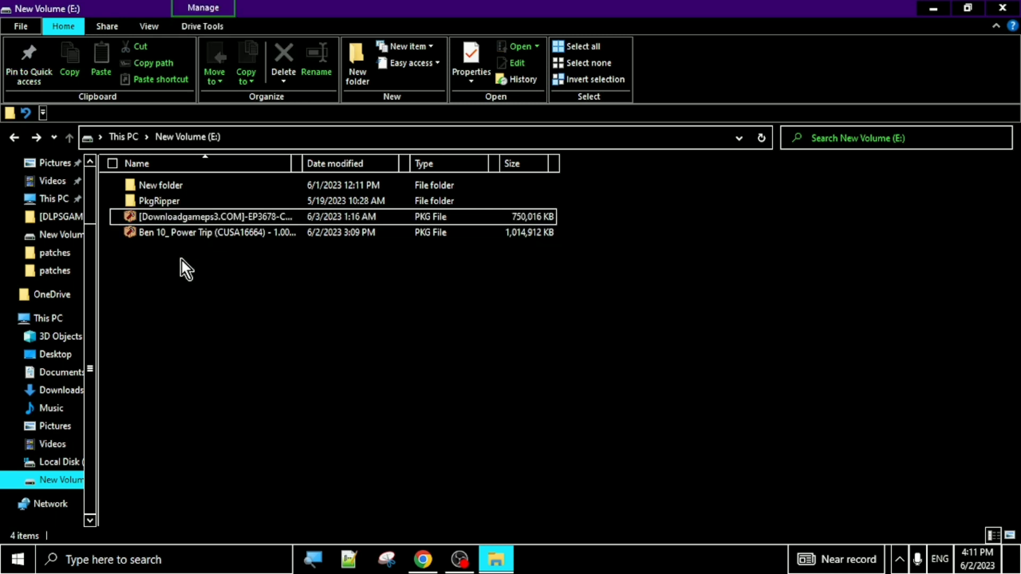
{"action": "left_click_drag", "start_coordinate": [181, 258], "coordinate": [212, 213]}
{"action": "left_click", "coordinate": [238, 286]}
{"action": "left_click", "coordinate": [187, 205]}
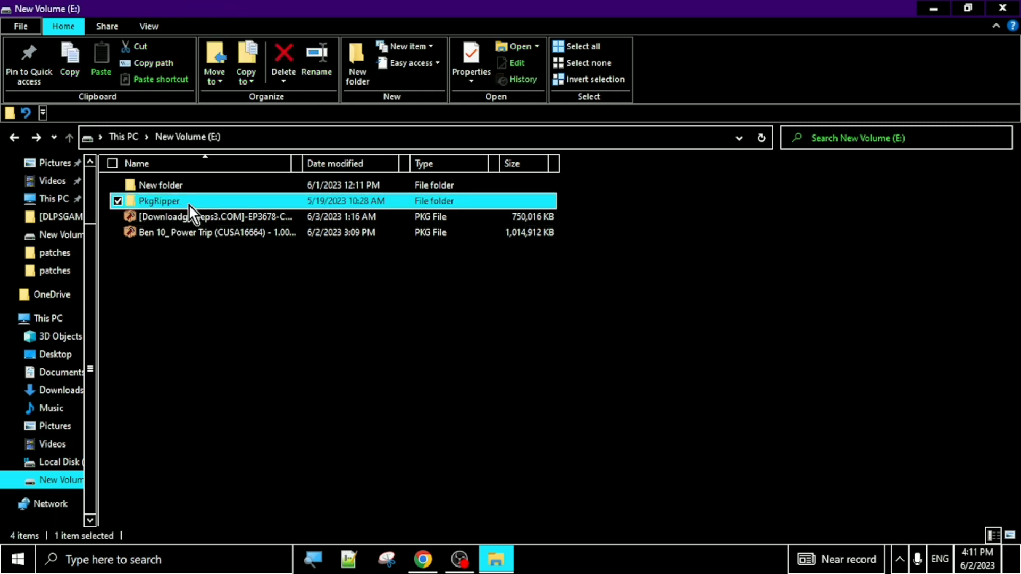
{"action": "double_click", "coordinate": [189, 204]}
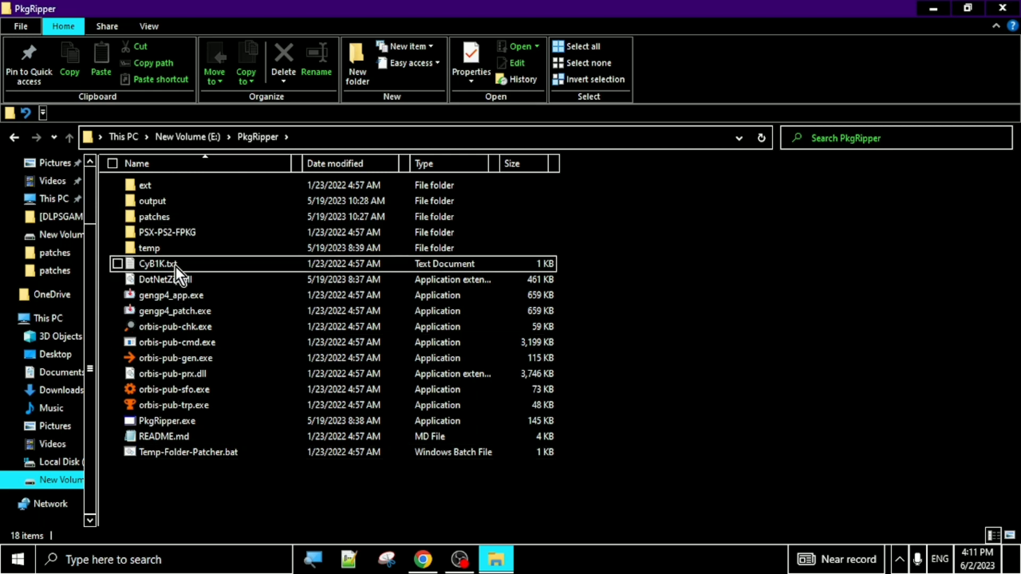
{"action": "double_click", "coordinate": [206, 426]}
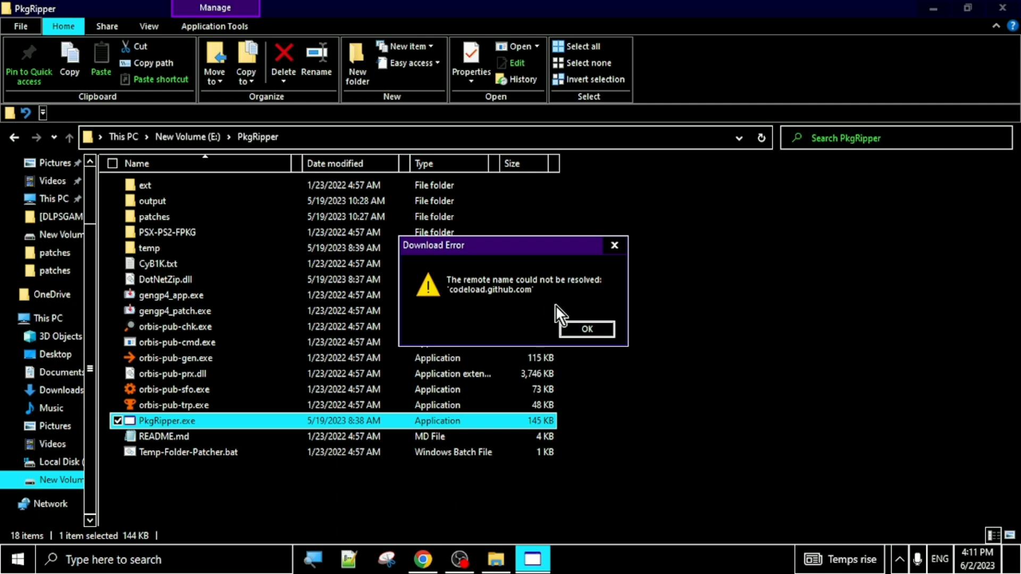
{"action": "left_click", "coordinate": [581, 328]}
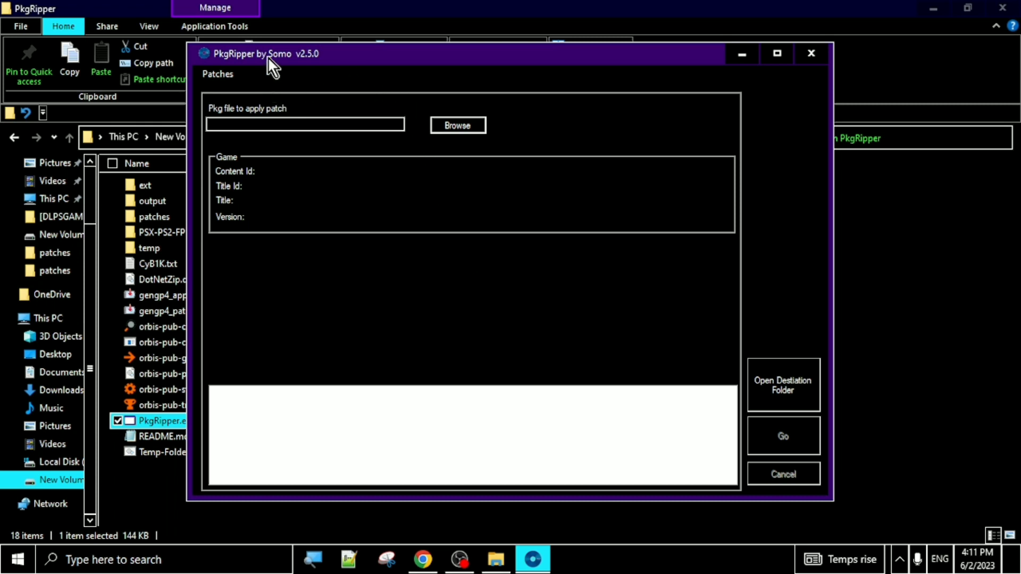
Start creating a new patch and load the [Downloadgameps3.COM]-EP3678-CUSA16664 update package from drive E: into the Patch Creator
{"action": "left_click", "coordinate": [221, 74]}
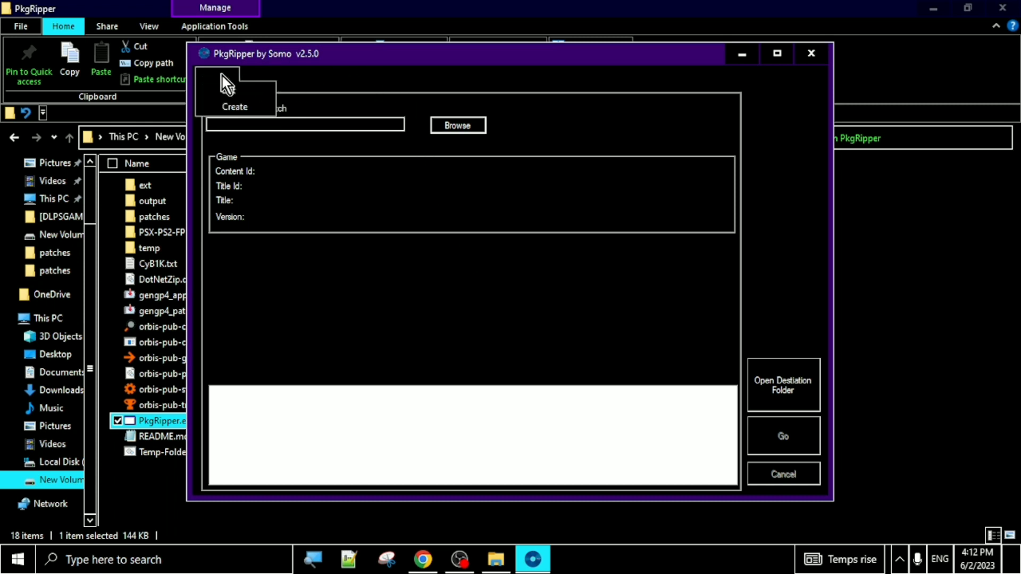
{"action": "left_click", "coordinate": [263, 107]}
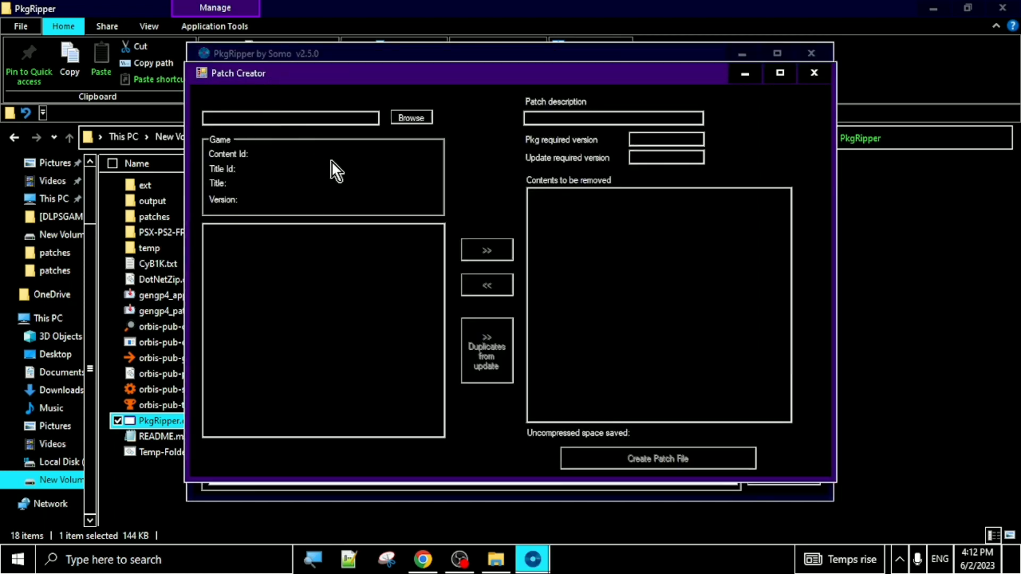
{"action": "left_click", "coordinate": [425, 116]}
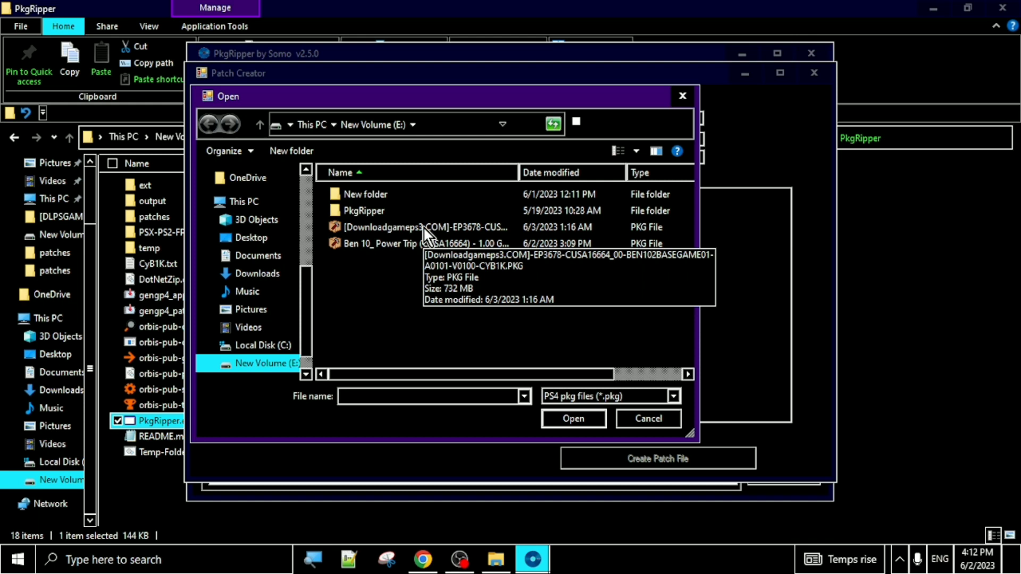
{"action": "left_click", "coordinate": [394, 243]}
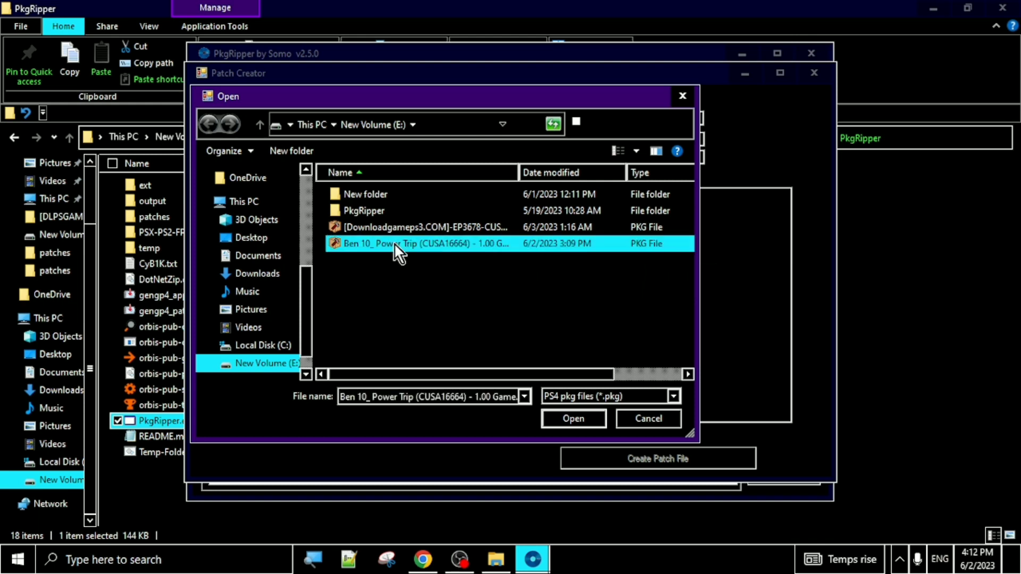
{"action": "left_click", "coordinate": [394, 227]}
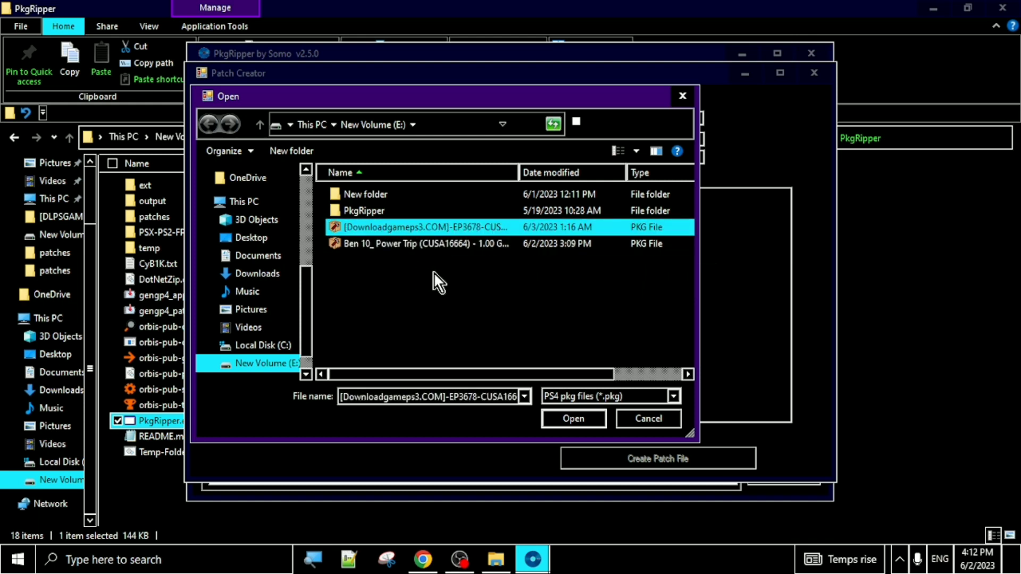
{"action": "left_click", "coordinate": [566, 418]}
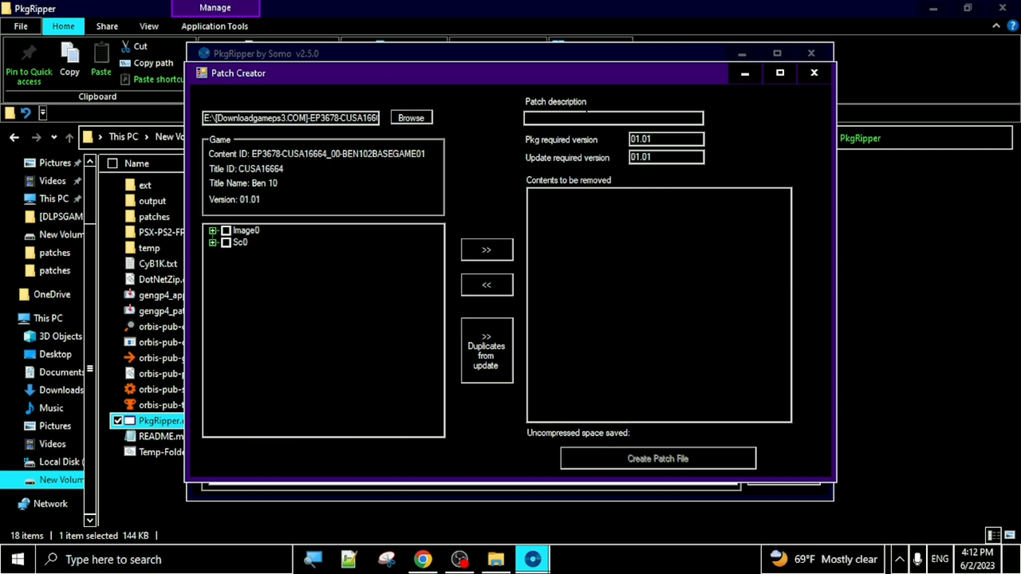
Create the patch file with the description 0000 and close the Patch Creator
{"action": "type", "text": "0000"}
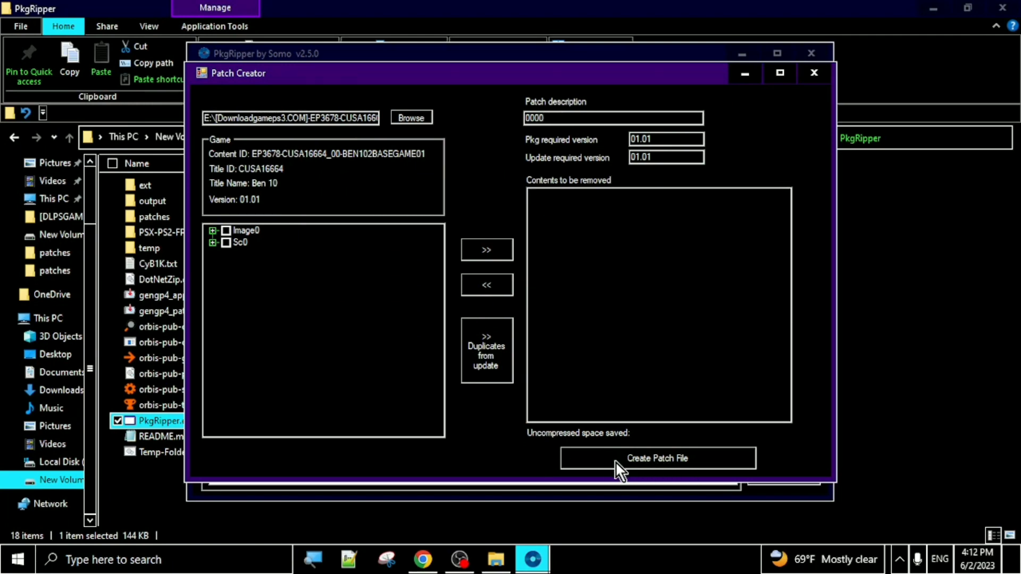
{"action": "left_click", "coordinate": [630, 453]}
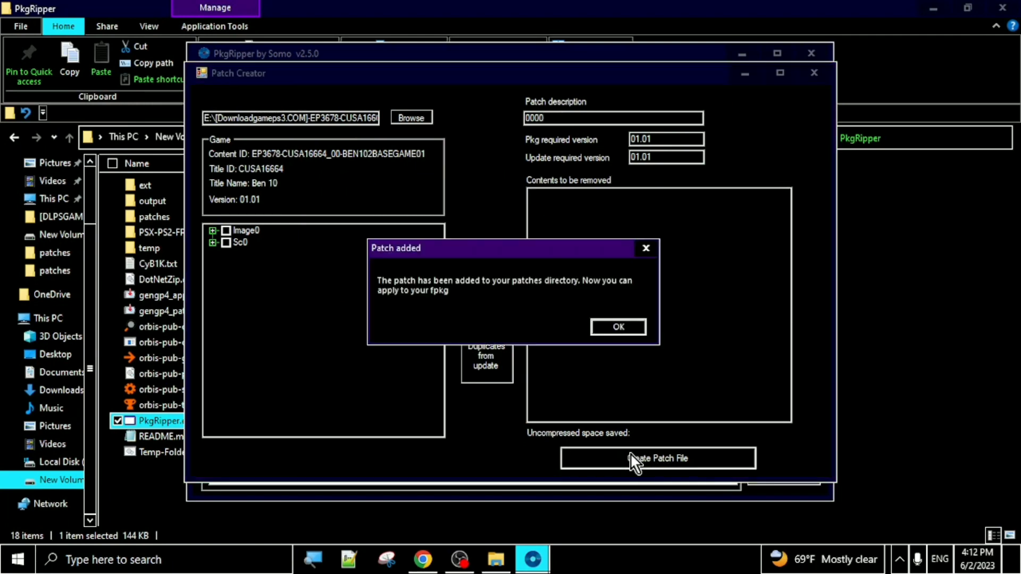
{"action": "left_click", "coordinate": [621, 326]}
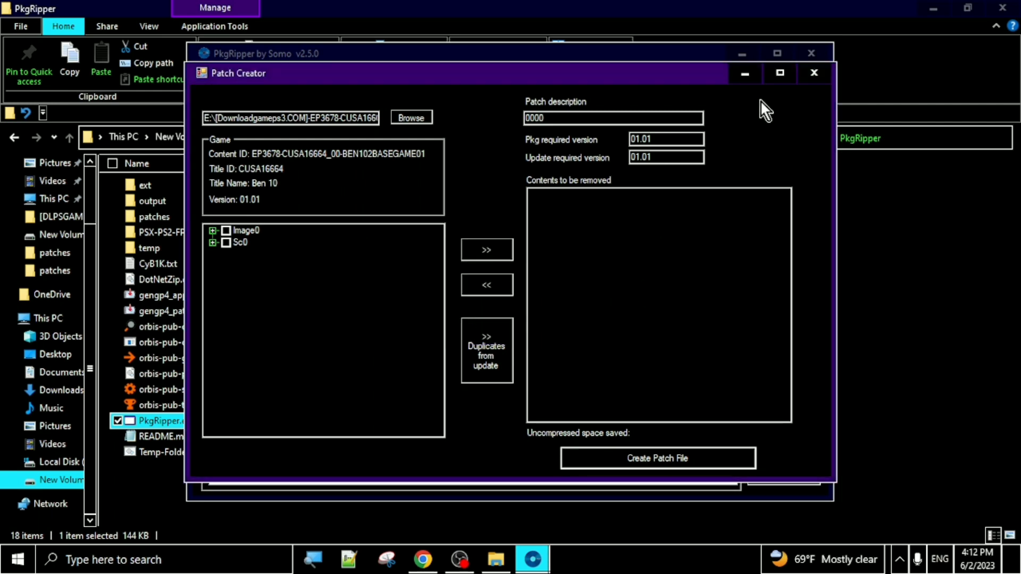
{"action": "left_click", "coordinate": [813, 72]}
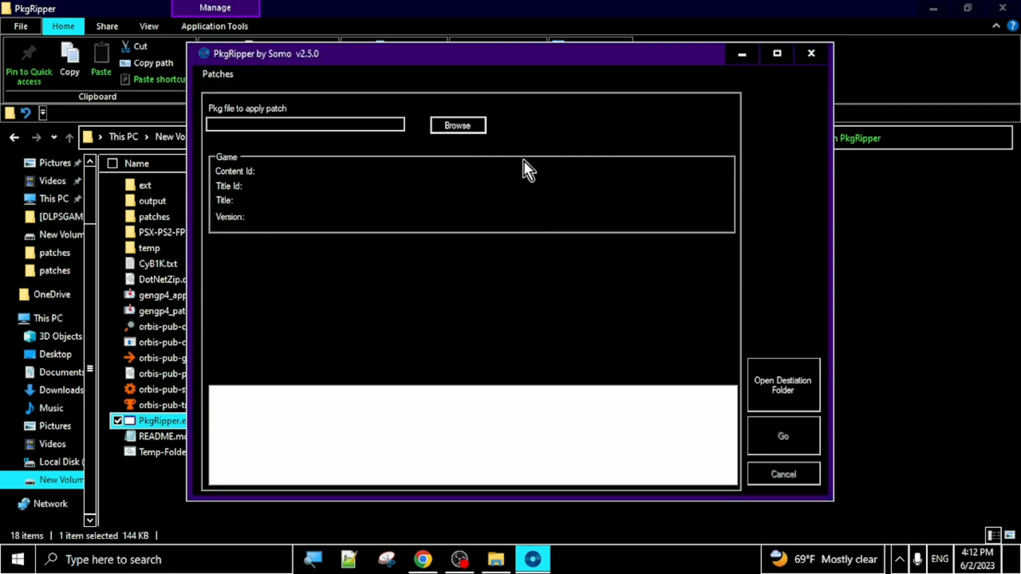
Load the [Downloadgameps3.COM]-EP3678-CUSA16664 package as the pkg file to patch and select patch 0000 to apply
{"action": "left_click", "coordinate": [451, 126]}
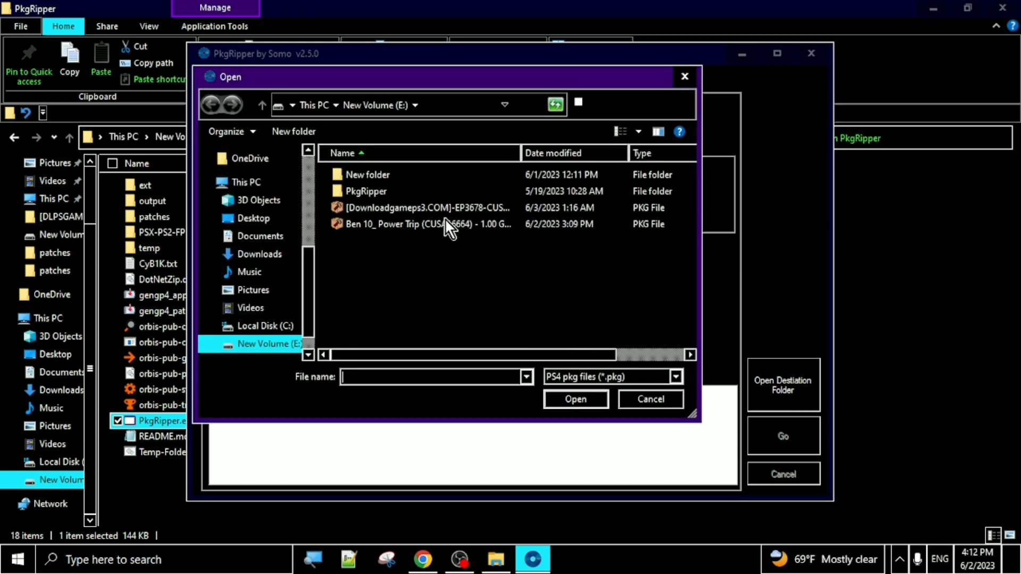
{"action": "left_click", "coordinate": [421, 207]}
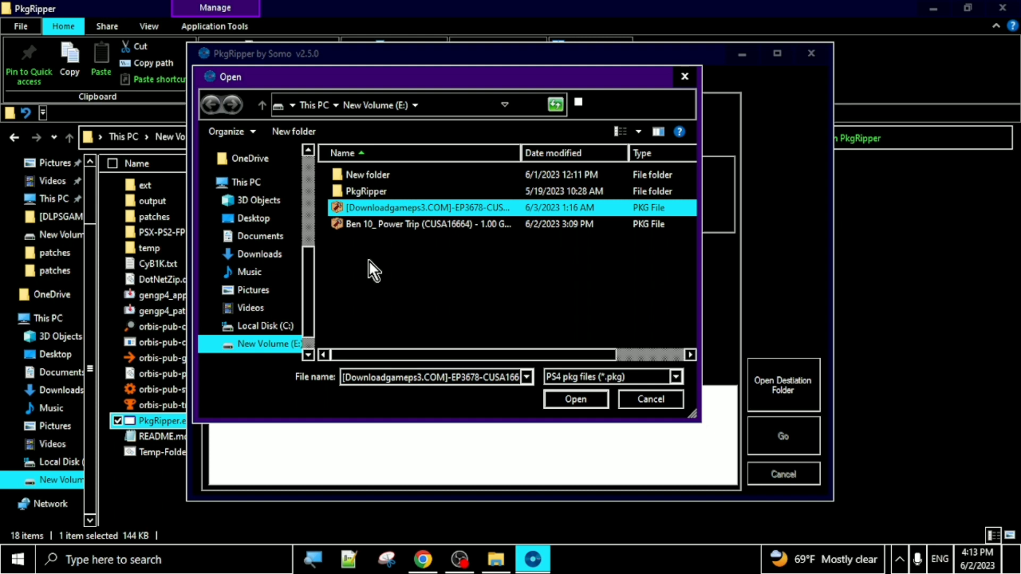
{"action": "key", "text": "Return"}
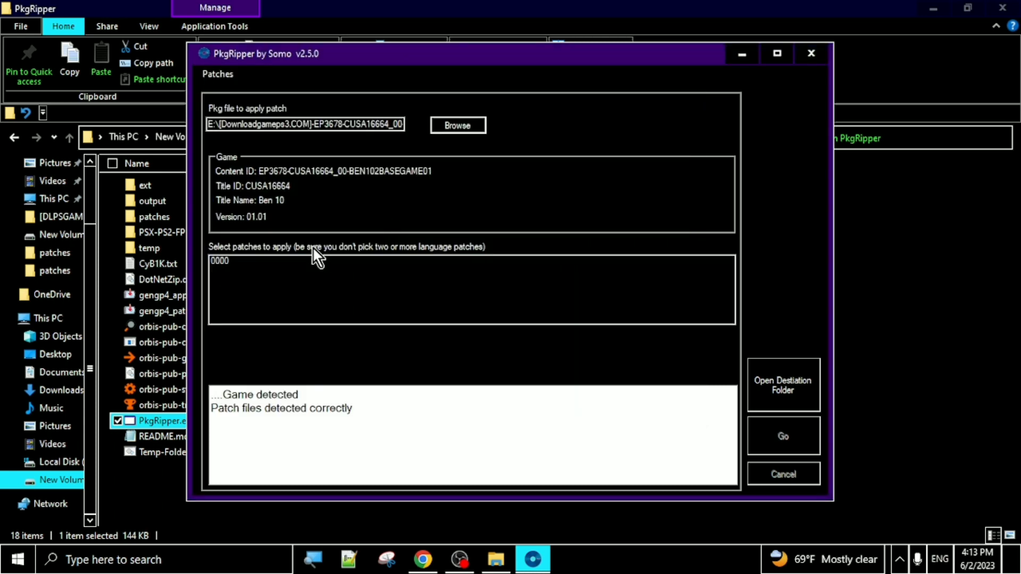
{"action": "left_click", "coordinate": [254, 258]}
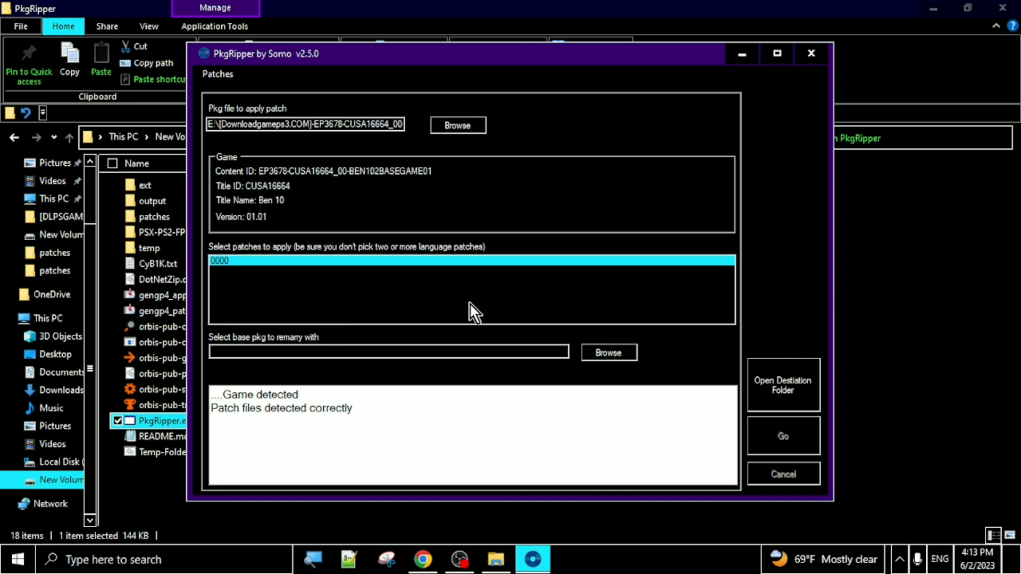
Choose the Ben 10_ Power Trip (CUSA16664) - 1.00 Game.pkg on drive E: as the base package and build the remarried package
{"action": "left_click", "coordinate": [602, 356]}
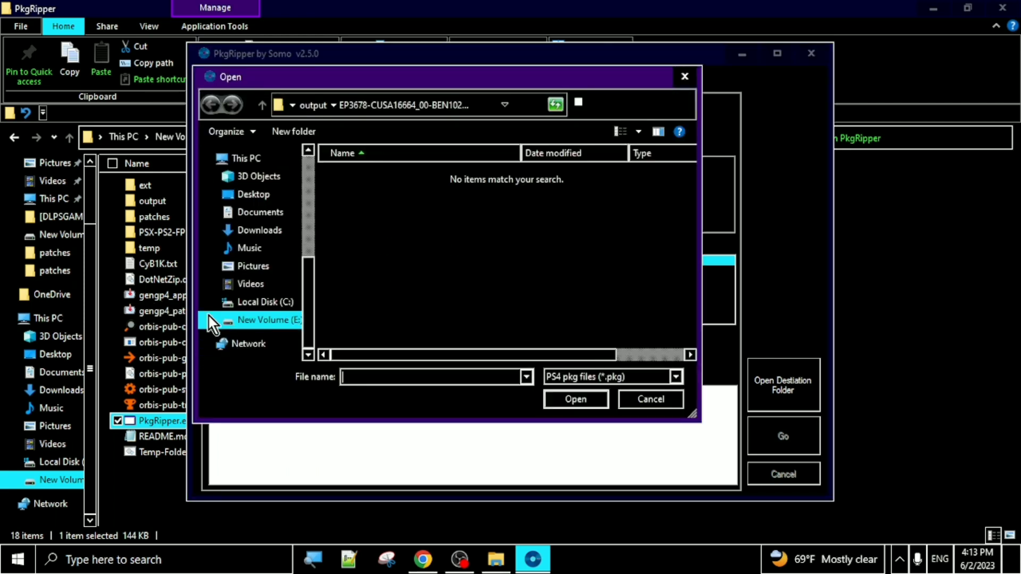
{"action": "left_click", "coordinate": [280, 321]}
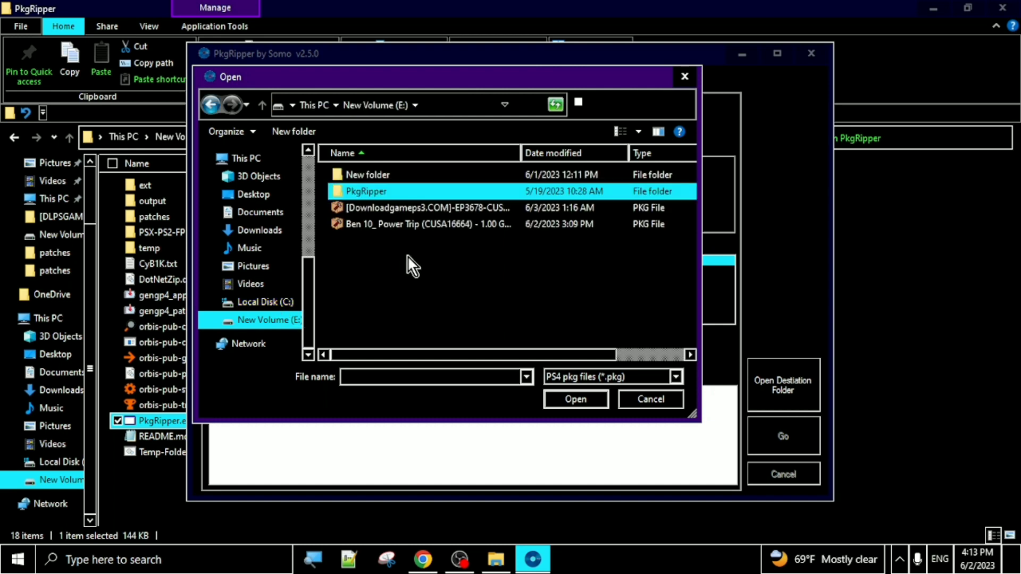
{"action": "double_click", "coordinate": [420, 222]}
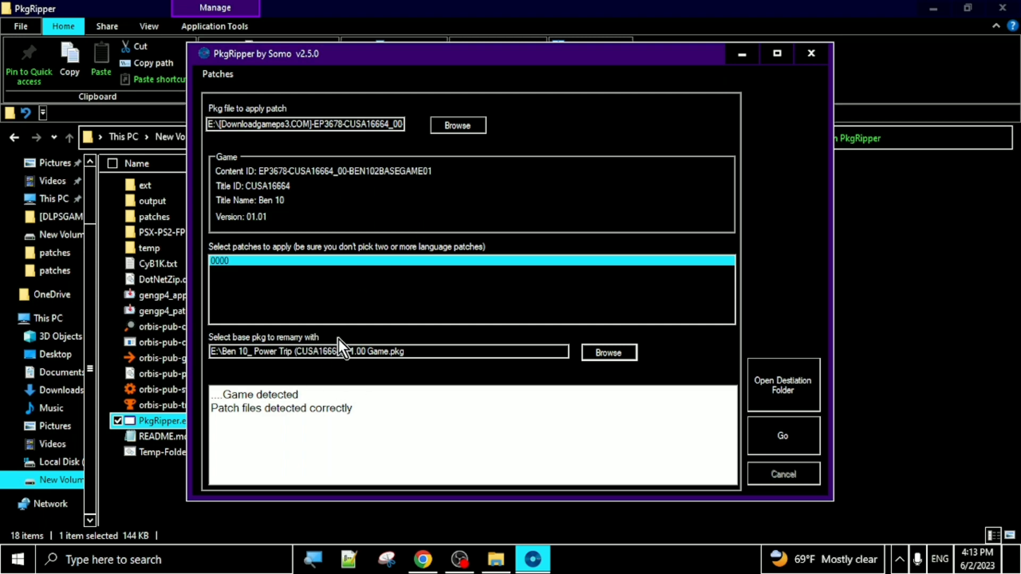
{"action": "left_click", "coordinate": [802, 442]}
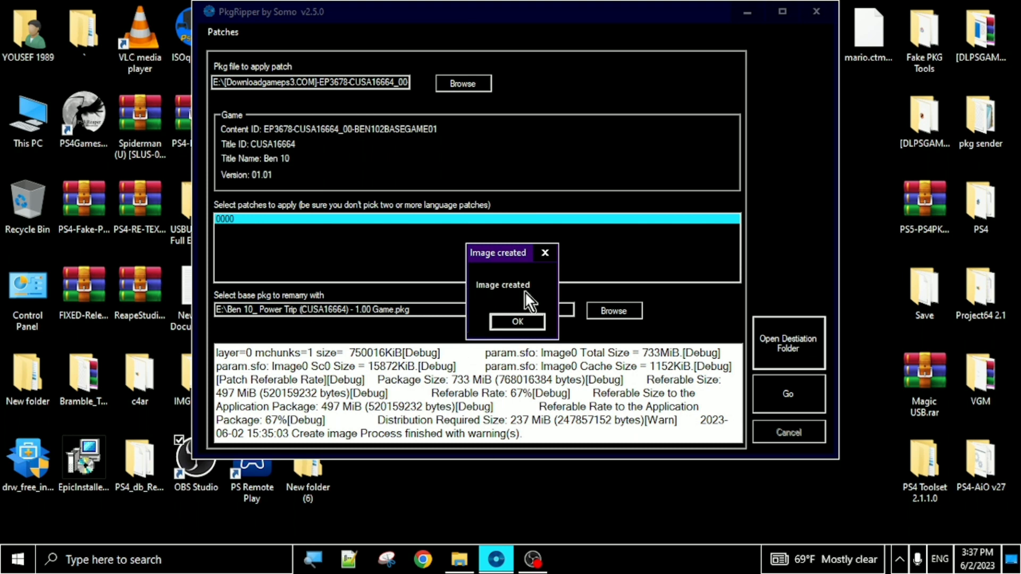
{"action": "left_click", "coordinate": [514, 326]}
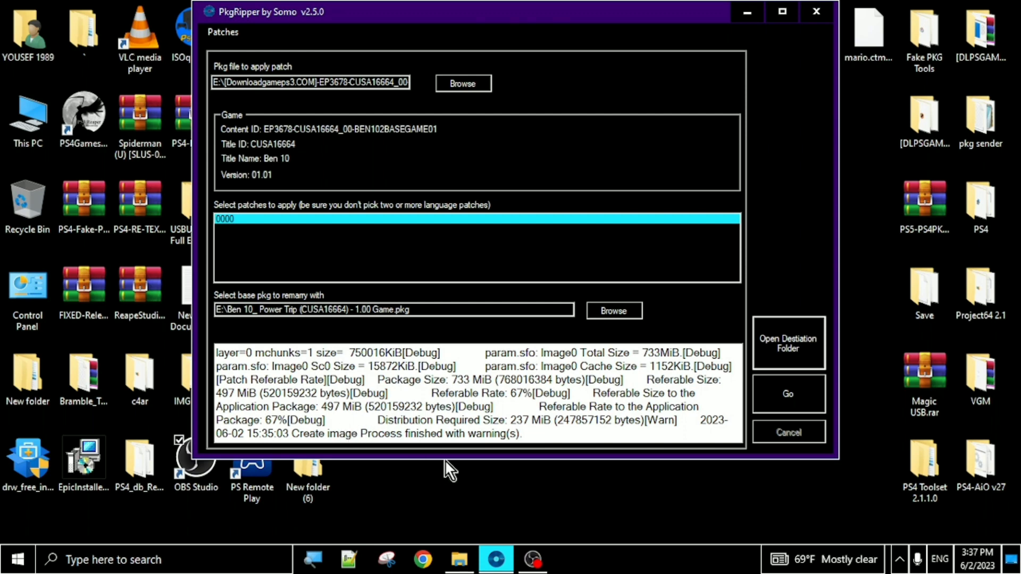
In File Explorer, open the EP3678-CUSA16664_00-BEN102BASEGAME01 folder inside PkgRipper's output folder to view the generated files
{"action": "left_click", "coordinate": [460, 559]}
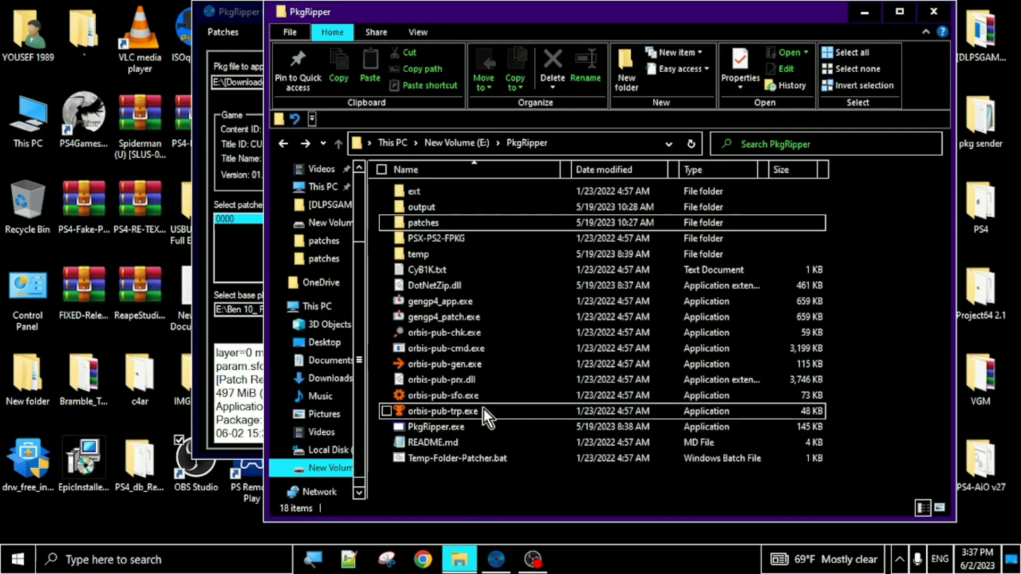
{"action": "left_click", "coordinate": [442, 209]}
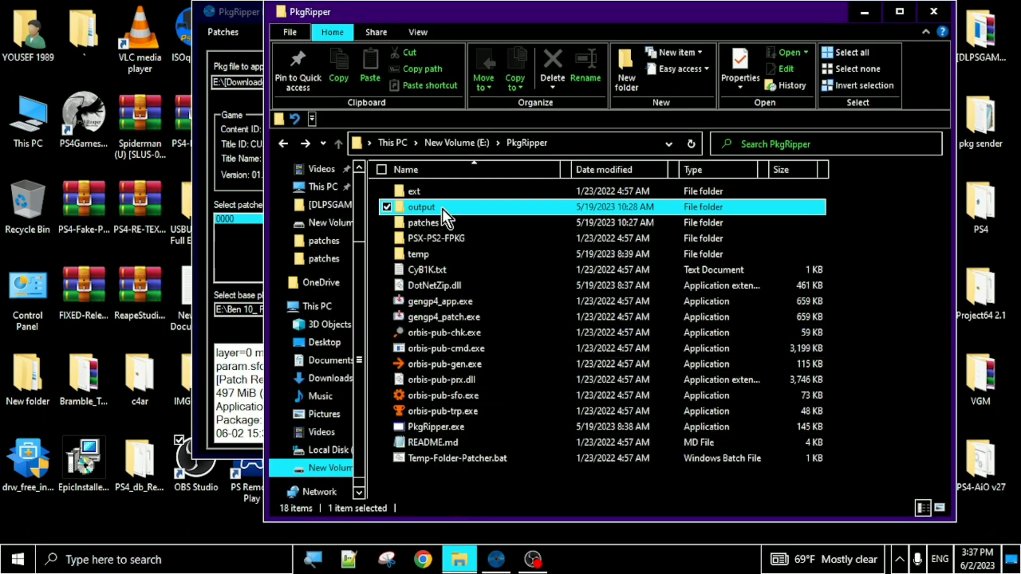
{"action": "double_click", "coordinate": [442, 208]}
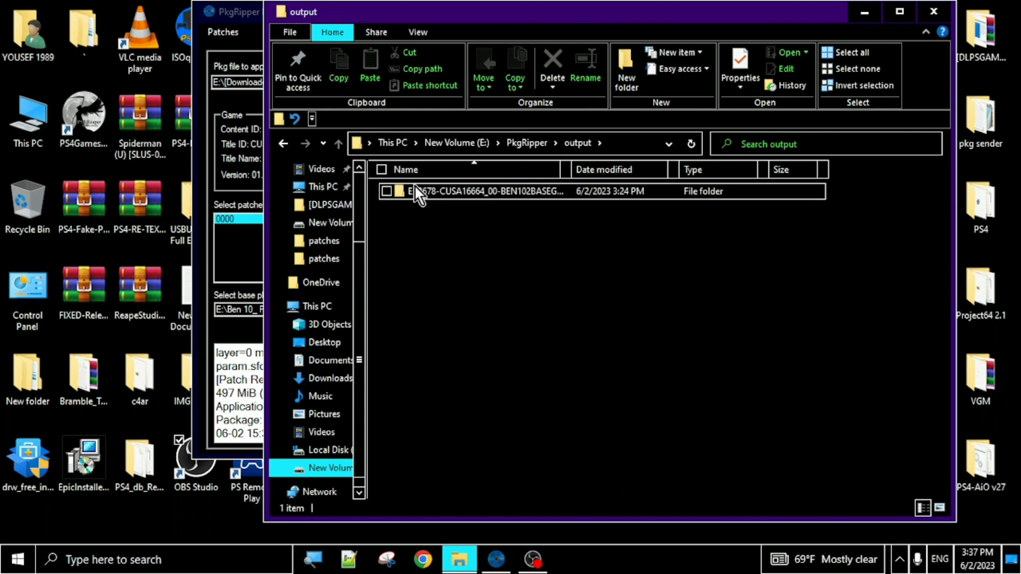
{"action": "double_click", "coordinate": [443, 192]}
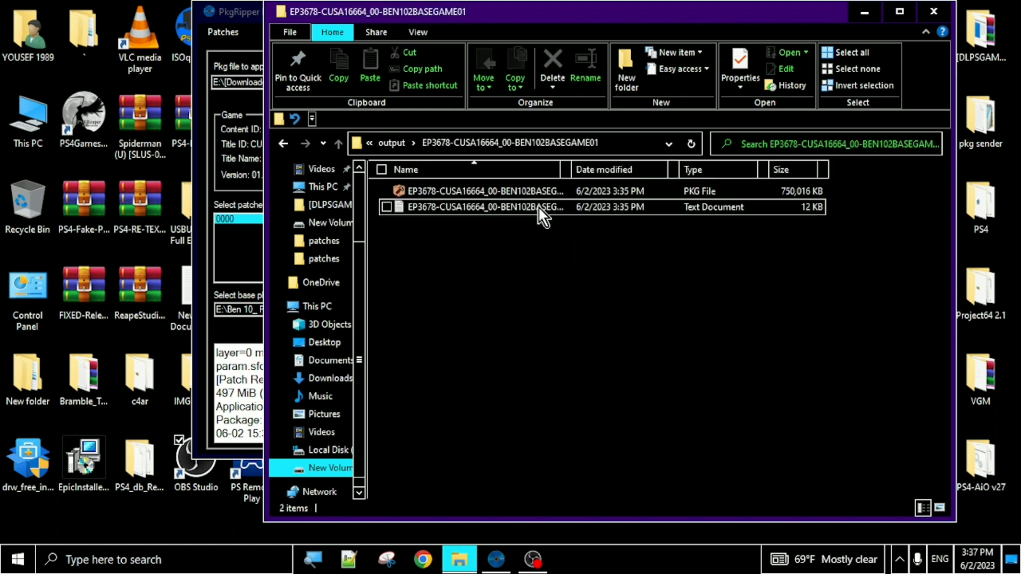
Check the generated package in the output folder, and compare the original update and remarried package files on the exfat_hax (F:) drive
{"action": "left_click", "coordinate": [449, 194]}
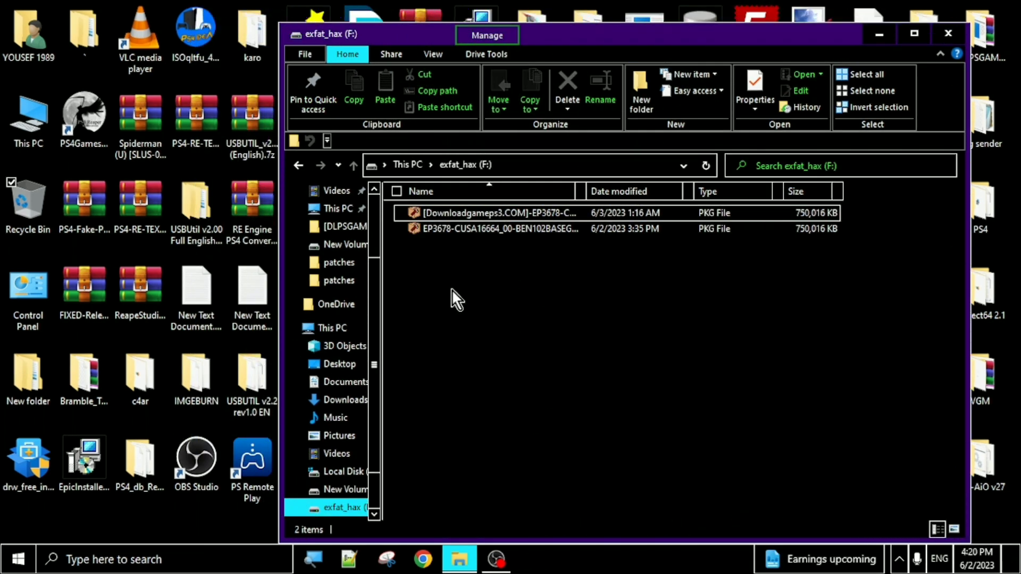
{"action": "left_click", "coordinate": [455, 230]}
{"action": "left_click", "coordinate": [474, 214]}
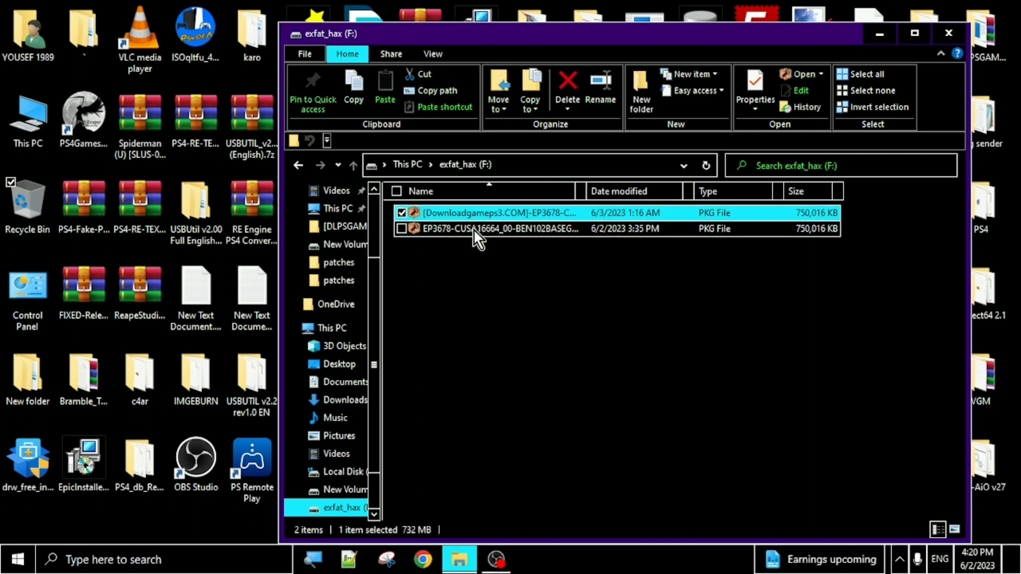
{"action": "left_click", "coordinate": [472, 229]}
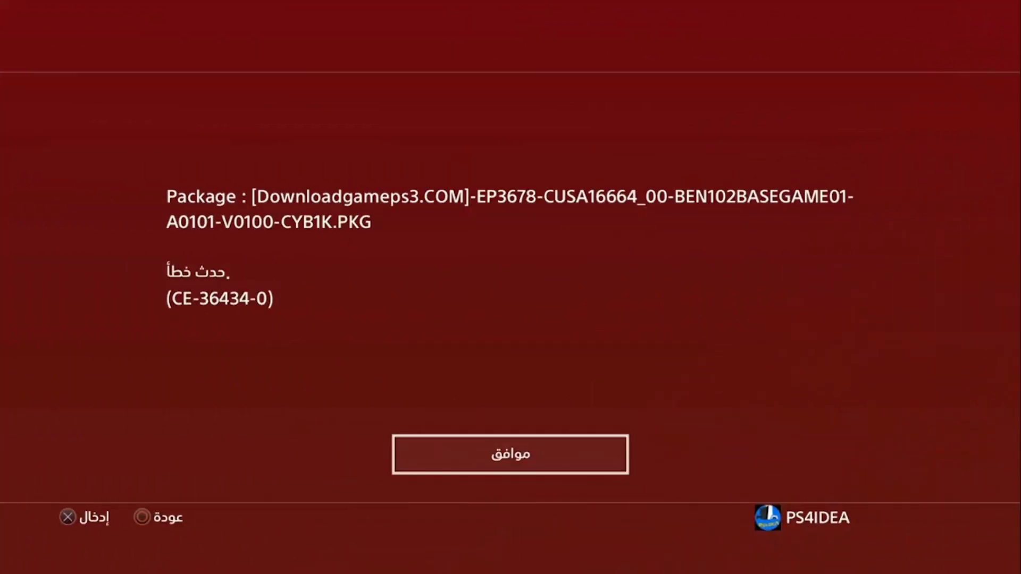
On the PS4, dismiss the original update package's error and open the Package Installer from Debug Settings
{"action": "key", "text": "Return"}
{"action": "key", "text": "Escape"}
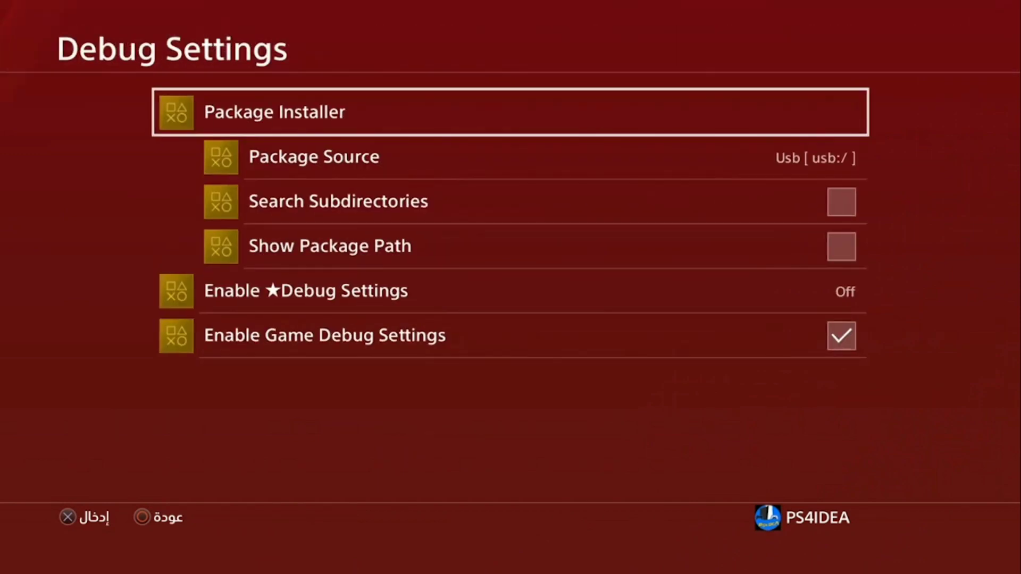
{"action": "key", "text": "Return"}
{"action": "key", "text": "Down"}
{"action": "key", "text": "Down"}
{"action": "key", "text": "Up"}
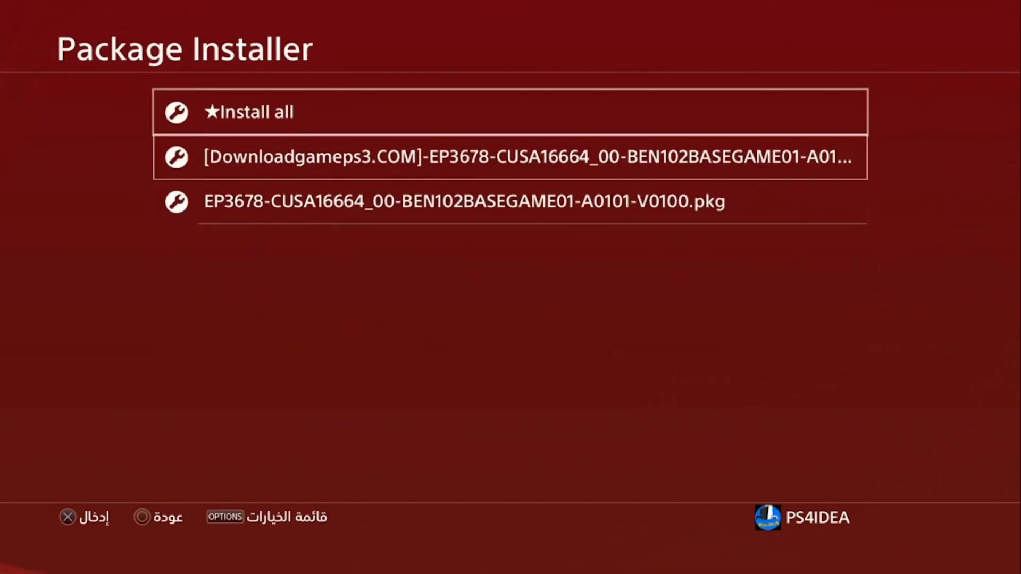
Install the remarried EP3678-CUSA16664_00-BEN102BASEGAME01-A0101-V0100.pkg package from the USB drive
{"action": "key", "text": "Down"}
{"action": "key", "text": "Up"}
{"action": "key", "text": "Down"}
{"action": "key", "text": "Up"}
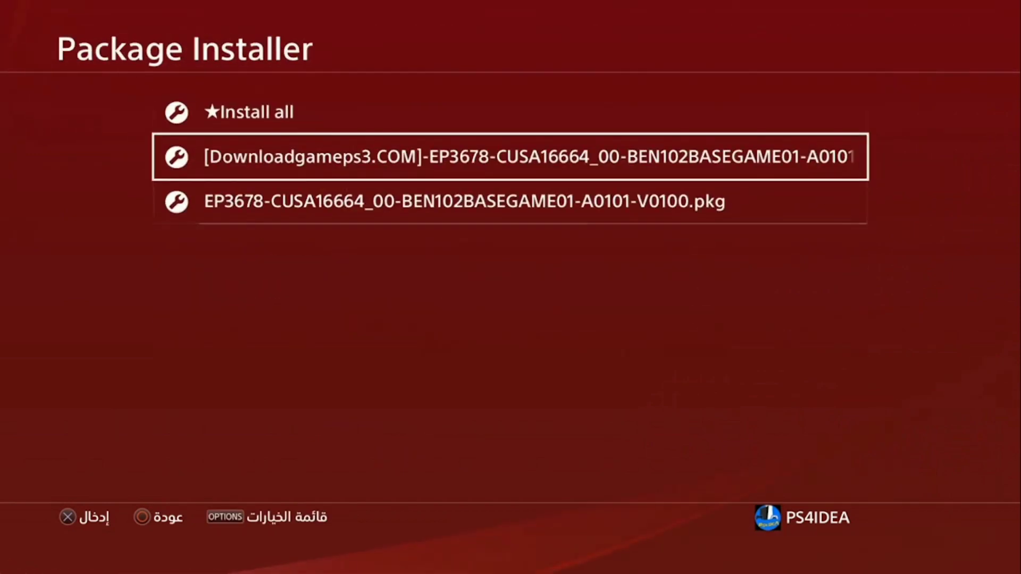
{"action": "key", "text": "Down"}
{"action": "key", "text": "Return"}
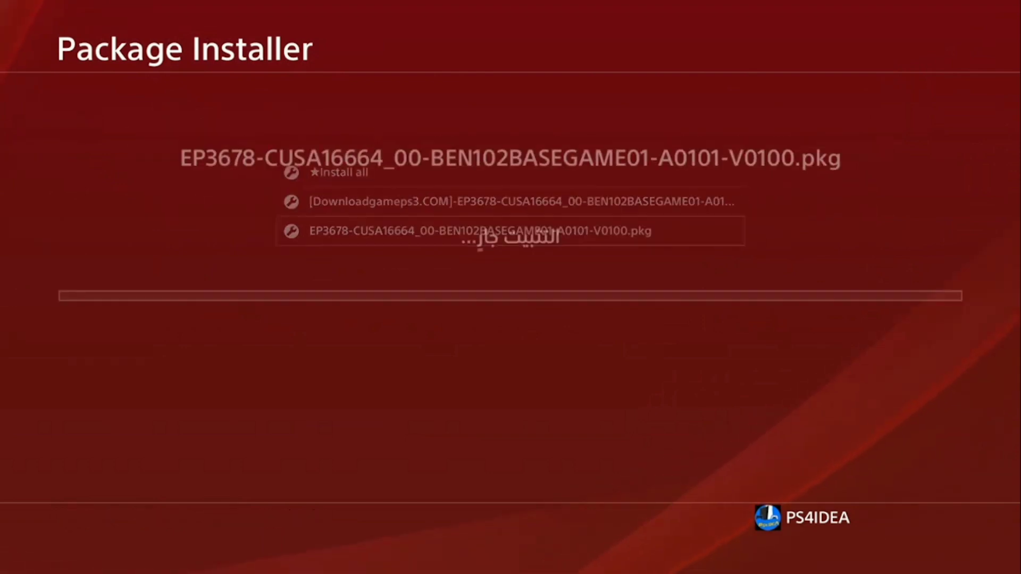
{"action": "key", "text": "Right"}
{"action": "key", "text": "Return"}
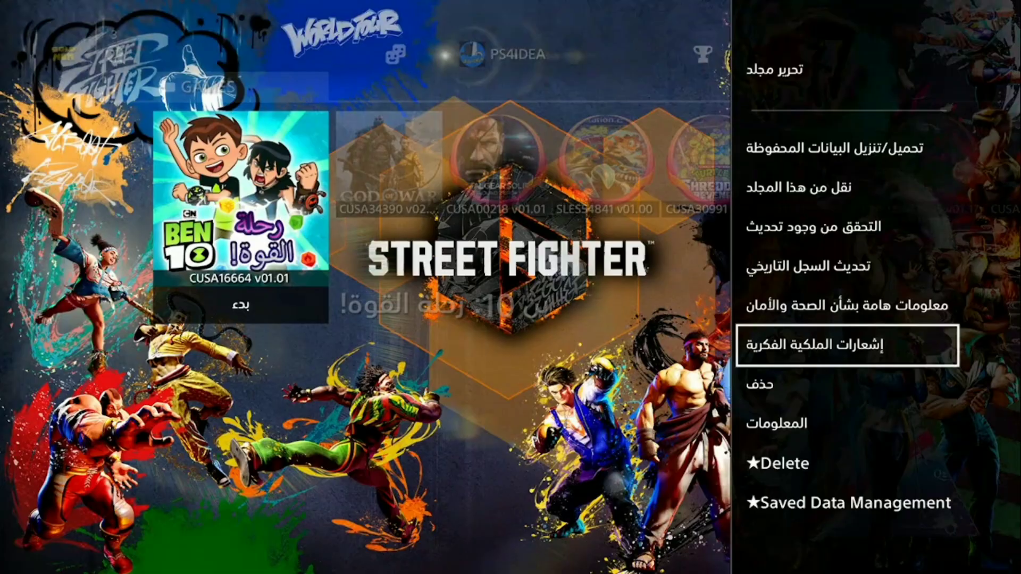
View the Ben 10 game's information page to check its installed version, and return to the Games folder
{"action": "key", "text": "Down"}
{"action": "key", "text": "Down"}
{"action": "key", "text": "Return"}
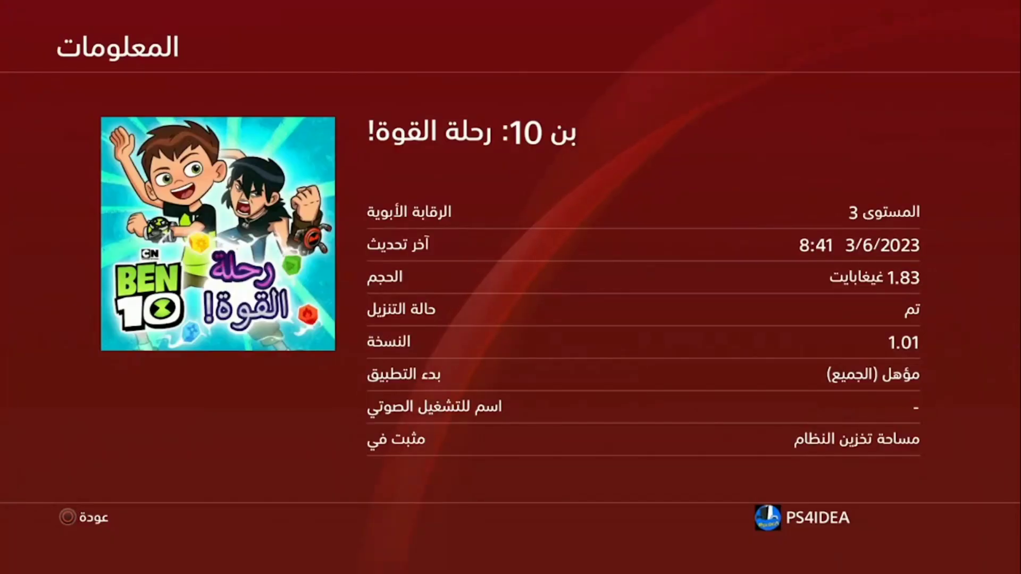
{"action": "key", "text": "Escape"}
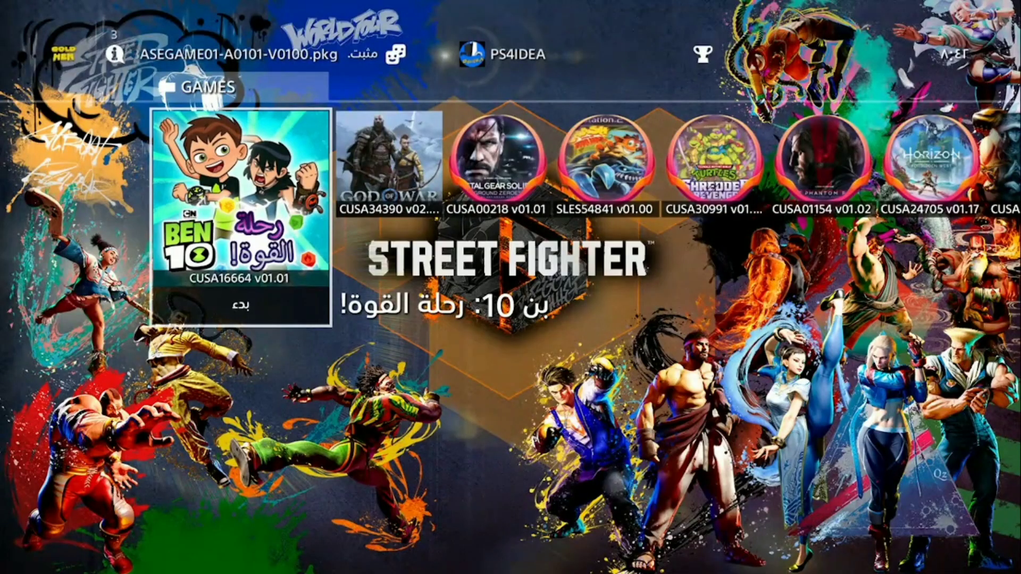